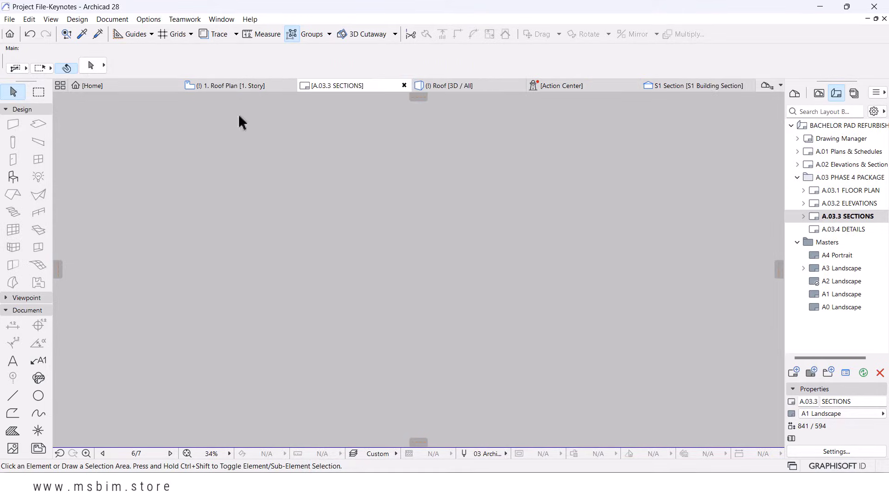
Show the Keynotes palette and import the keynote database file MS Keynotes.xml.
{"action": "left_click", "coordinate": [220, 20]}
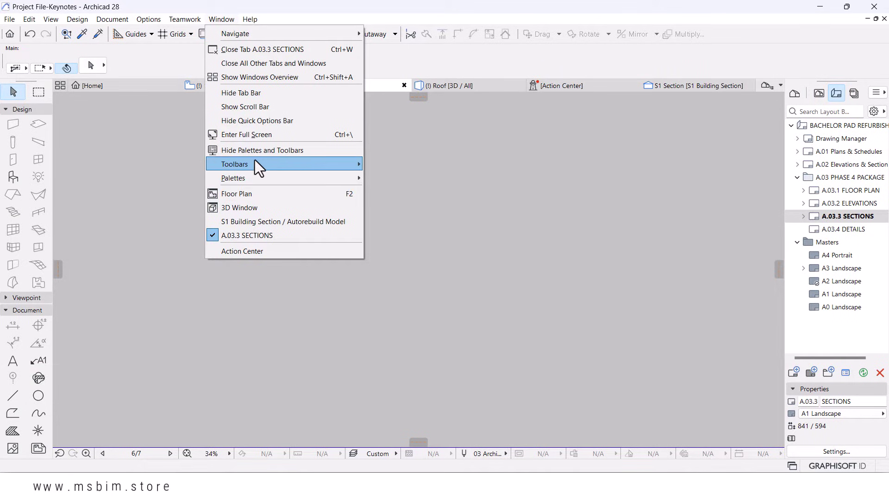
{"action": "mouse_move", "coordinate": [258, 174]}
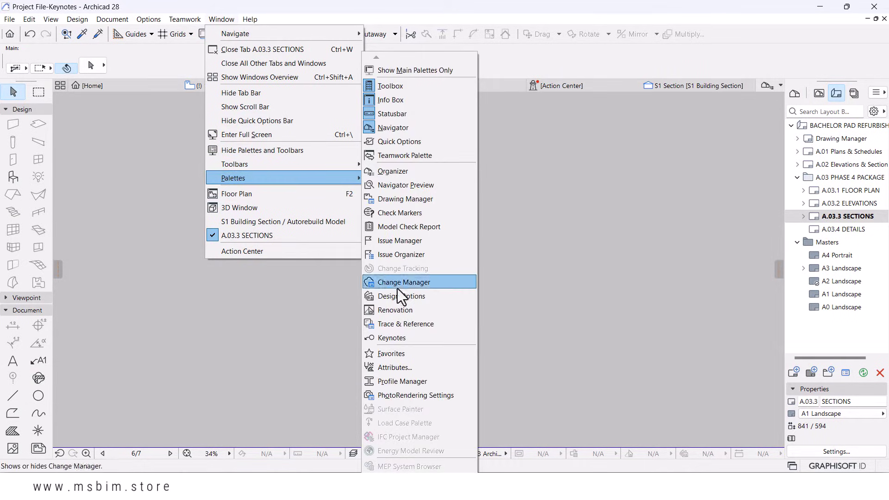
{"action": "left_click", "coordinate": [396, 337]}
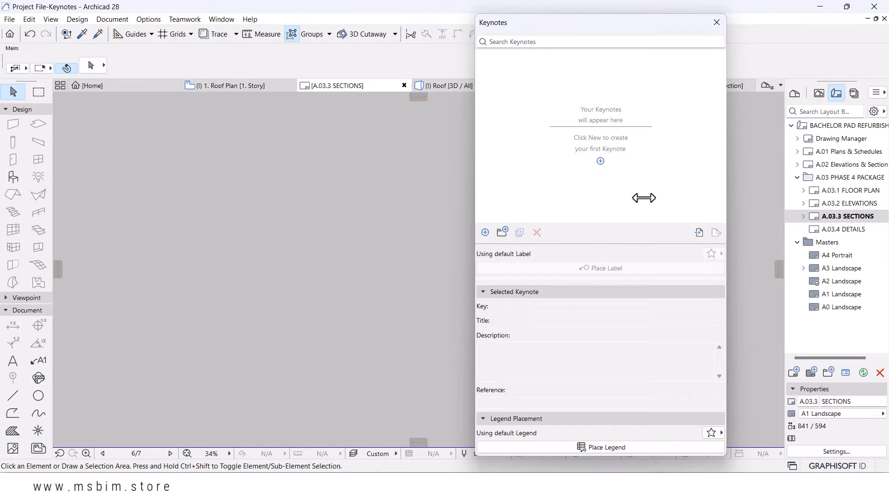
{"action": "left_click", "coordinate": [695, 232]}
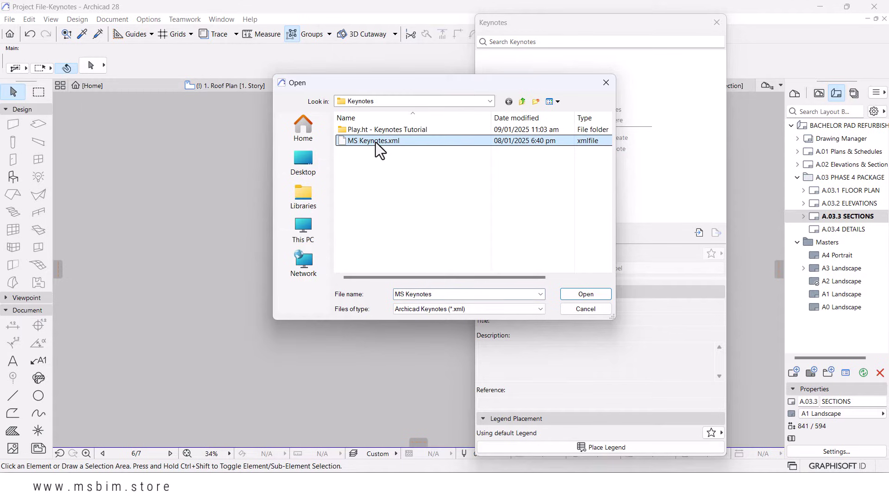
{"action": "left_click", "coordinate": [583, 297]}
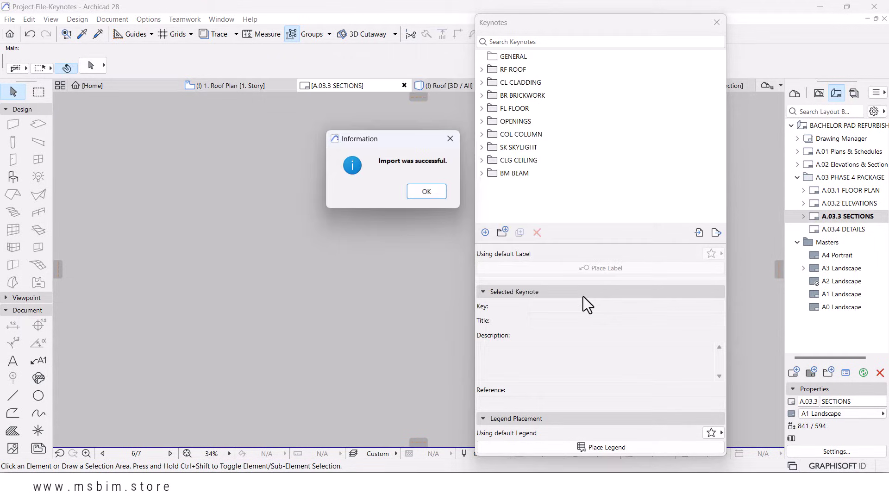
{"action": "left_click", "coordinate": [429, 191]}
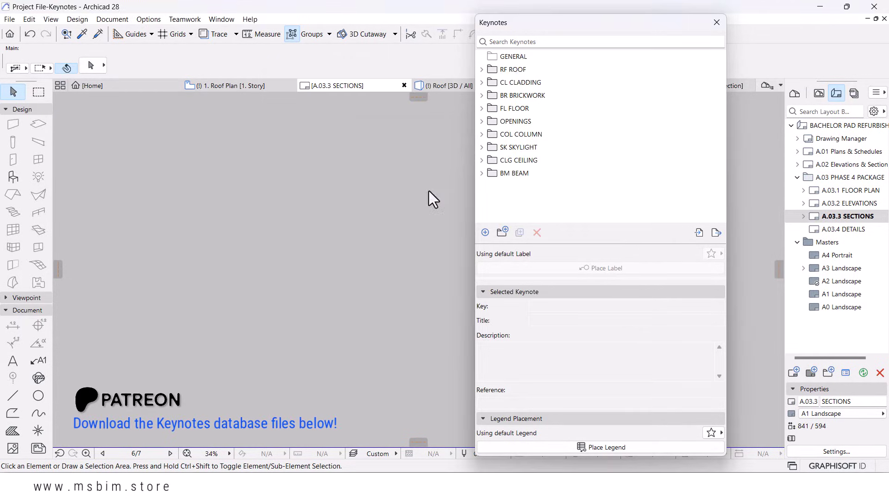
Examine the imported keynotes in the BR BRICKWORK and RF ROOF folders, including the exterior wall finish keynote.
{"action": "left_click", "coordinate": [482, 96]}
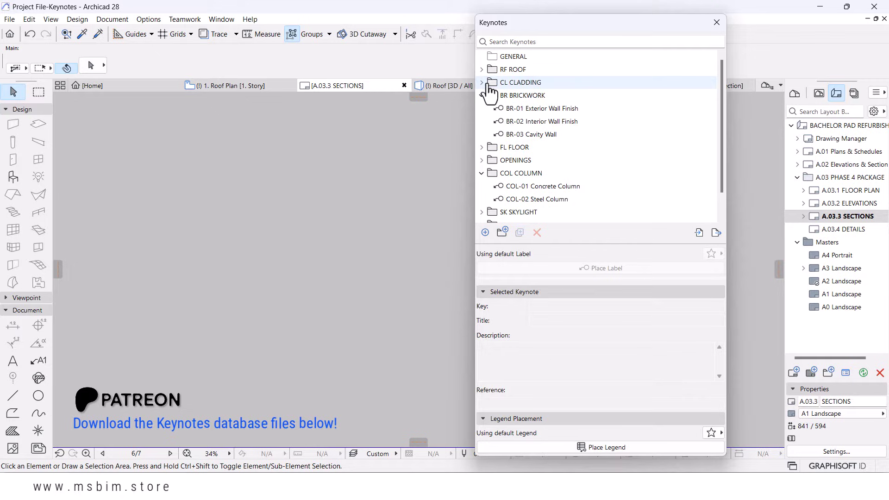
{"action": "left_click", "coordinate": [482, 70]}
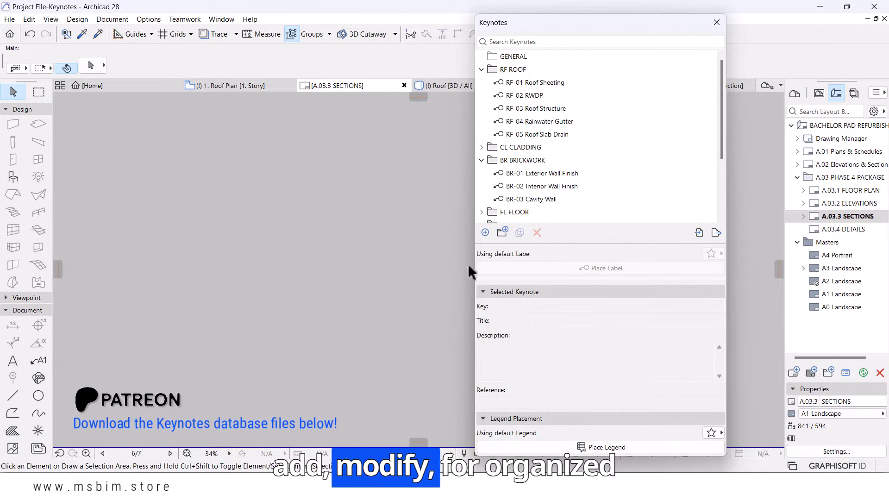
{"action": "left_click", "coordinate": [517, 173]}
{"action": "left_click_drag", "start_coordinate": [615, 357], "coordinate": [451, 345]}
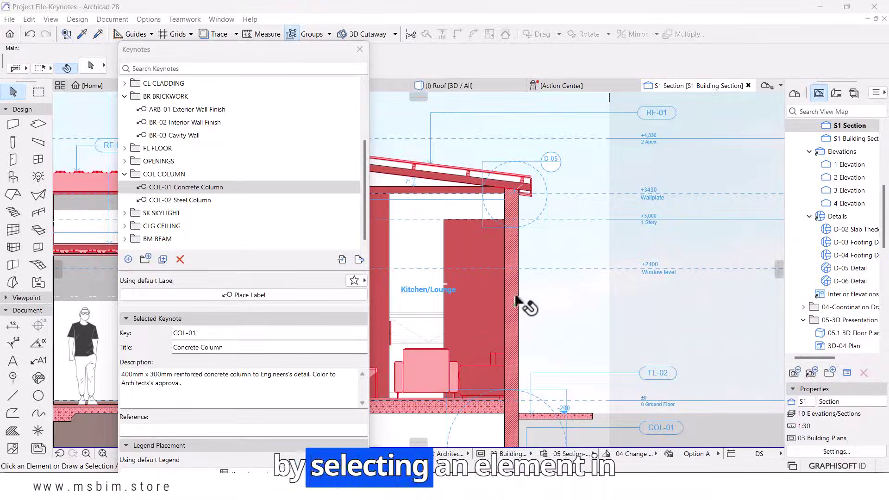
Place the ARB-01 Exterior Wall Finish keynote on the brick wall beside the Kitchen/Lounge in section S1 and adjust the label's position.
{"action": "left_click", "coordinate": [516, 289]}
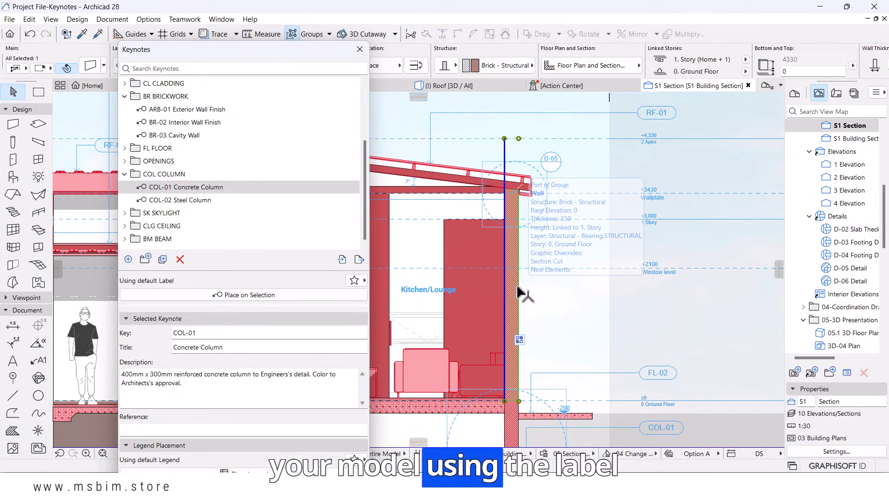
{"action": "left_click", "coordinate": [188, 110]}
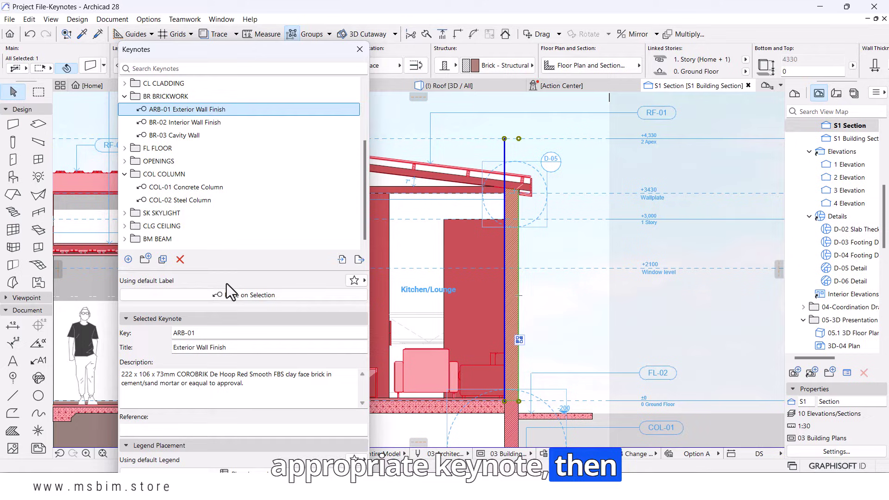
{"action": "left_click", "coordinate": [227, 296]}
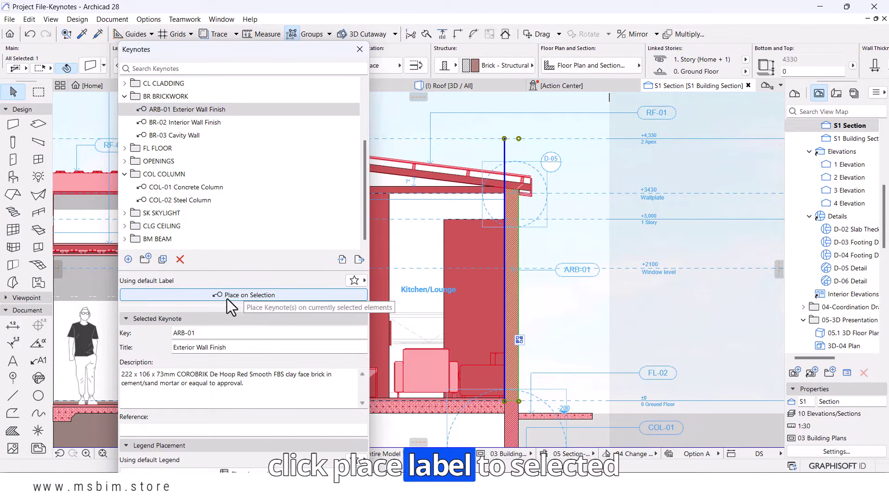
{"action": "left_click", "coordinate": [552, 276]}
{"action": "left_click", "coordinate": [457, 287]}
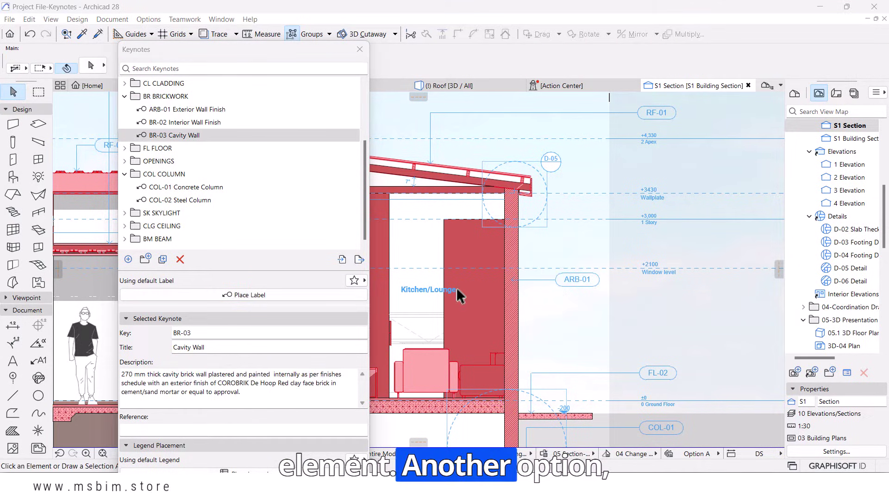
Use the Label tool to attach the BR-03 Cavity Wall keynote to the same brick wall, and pick keynote BR-02 Interior Wall Finish.
{"action": "left_click", "coordinate": [26, 310]}
{"action": "left_click", "coordinate": [26, 311]}
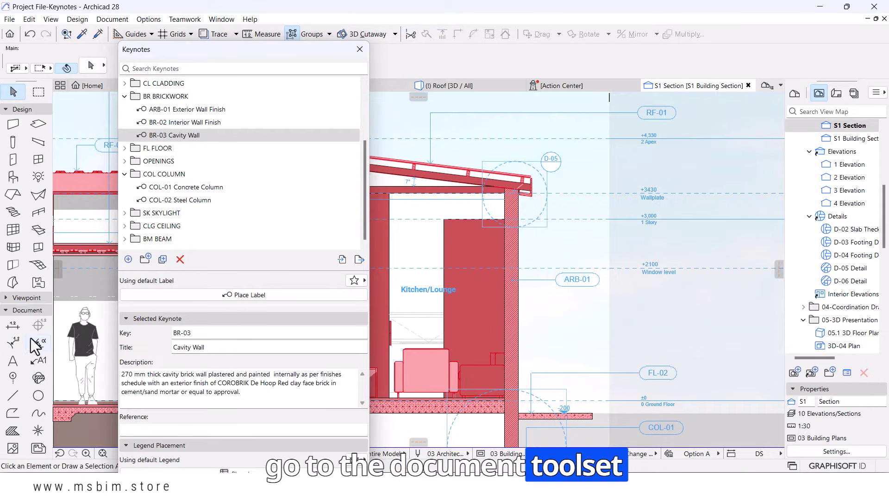
{"action": "left_click", "coordinate": [38, 360]}
{"action": "scroll", "coordinate": [213, 241], "scroll_direction": "up", "scroll_amount": 3}
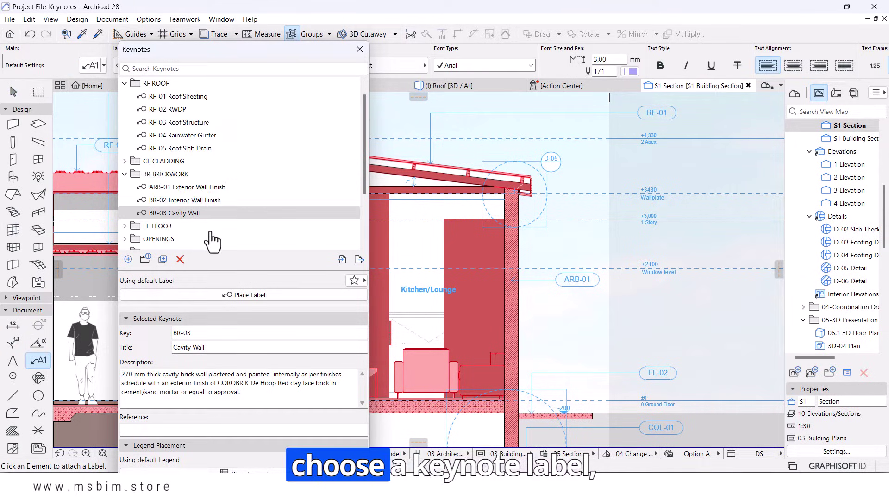
{"action": "left_click", "coordinate": [180, 215]}
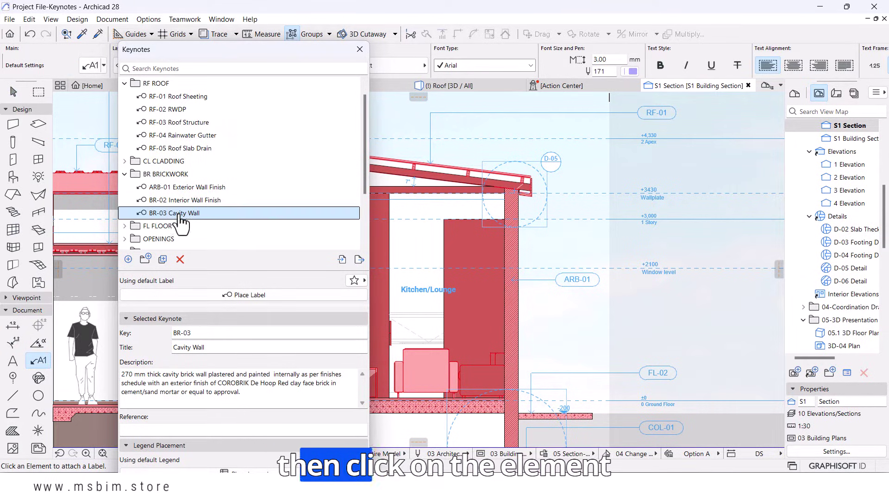
{"action": "left_click", "coordinate": [519, 331]}
{"action": "left_click", "coordinate": [169, 201]}
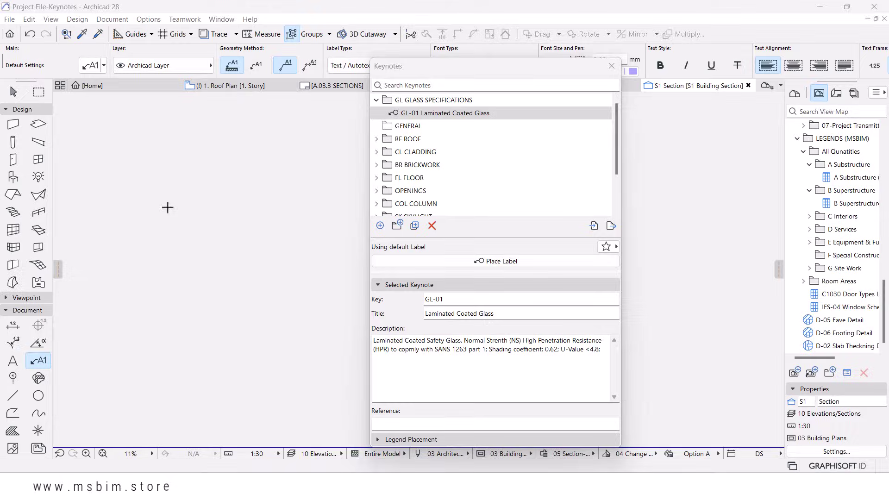
Create a new keynote folder with the key PT and the title PAINT FINISH.
{"action": "left_click", "coordinate": [376, 100]}
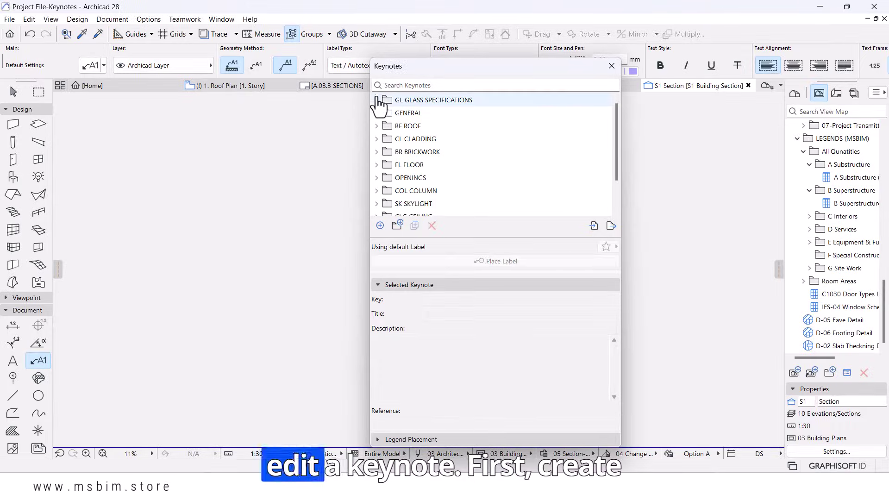
{"action": "left_click", "coordinate": [375, 85]}
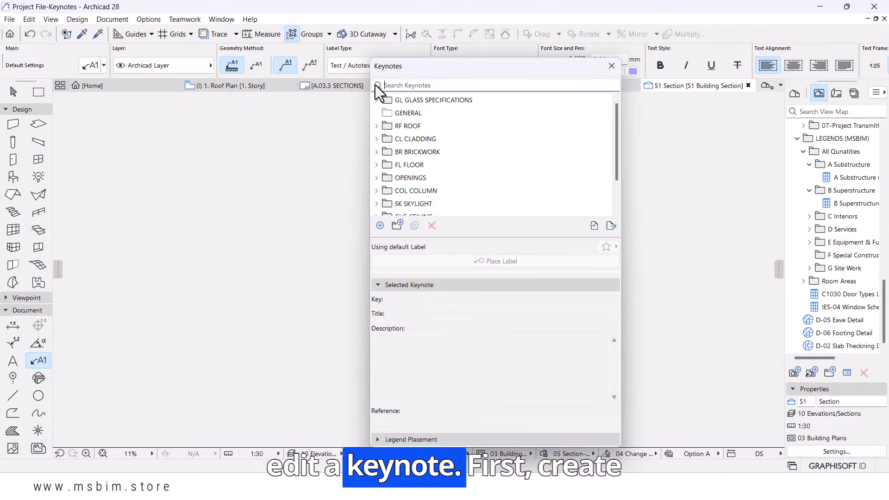
{"action": "left_click", "coordinate": [396, 225]}
{"action": "left_click", "coordinate": [440, 299]}
{"action": "type", "text": "PT"}
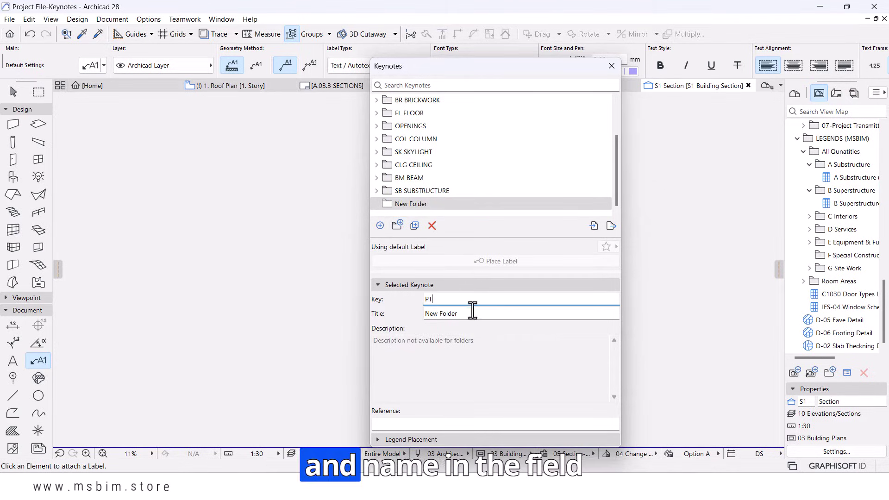
{"action": "key", "text": "Tab"}
{"action": "type", "text": "PAINT FINISH"}
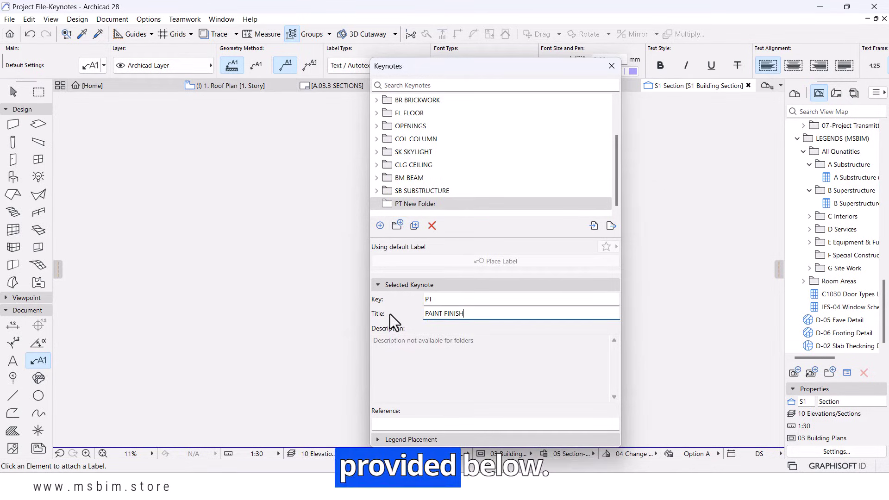
{"action": "key", "text": "Return"}
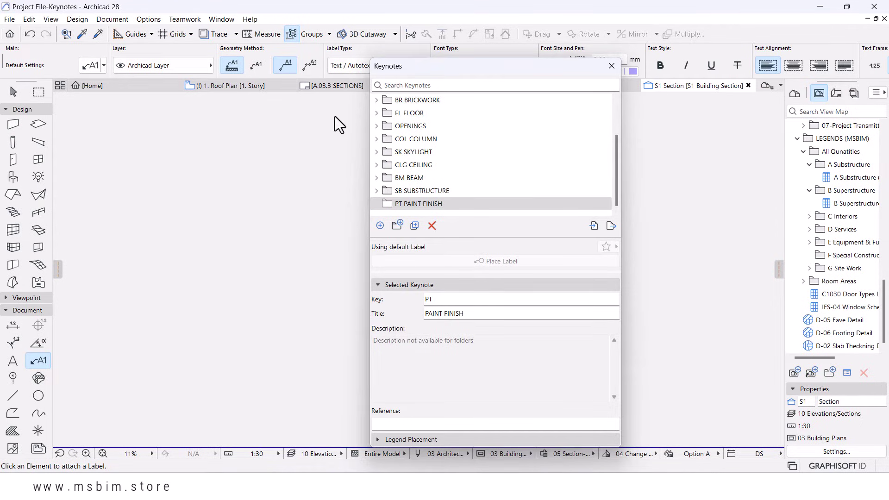
Add a keynote titled "Paint 1" to the PT PAINT FINISH folder, describing one universal undercoat layer and 2 velvet sheen layers in approved Vivid White.
{"action": "left_click", "coordinate": [402, 205]}
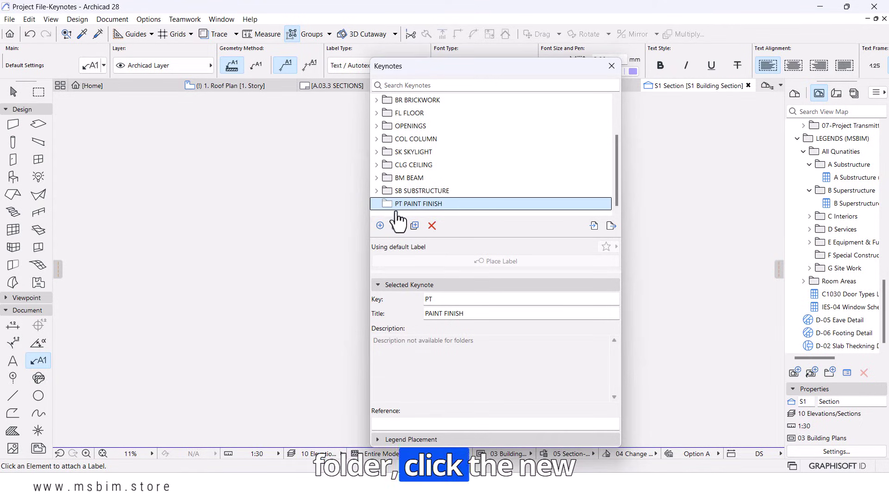
{"action": "left_click", "coordinate": [379, 226]}
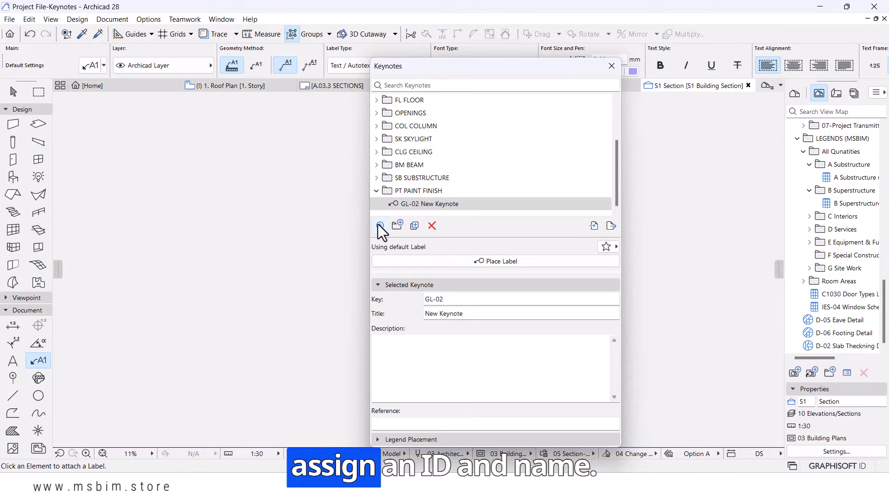
{"action": "left_click", "coordinate": [471, 316]}
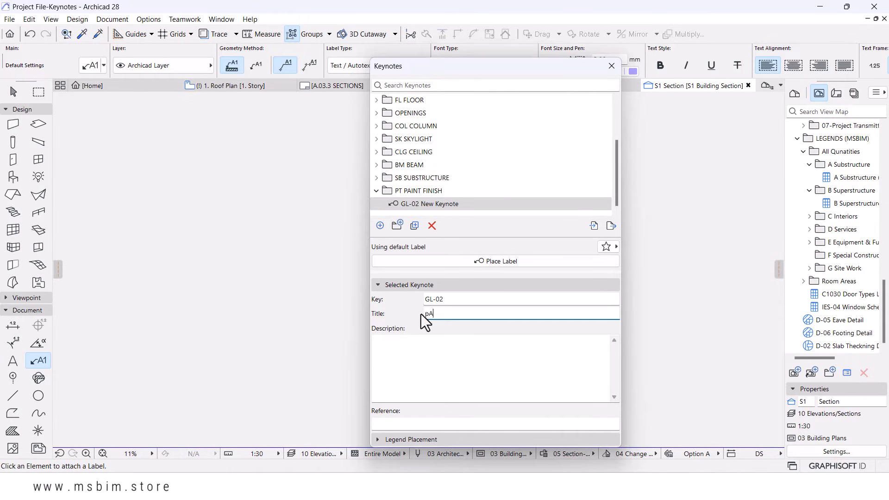
{"action": "type", "text": "Paint 1"}
{"action": "left_click", "coordinate": [407, 349]}
{"action": "type", "text": "One layer: Universal Undercoat is a universal alkyd based undercoat; 2 layers of a low odour, premium quality velvet sheen or similar approved wall coating that is highly washable and stain resistant. Colour: approved Vivid White"}
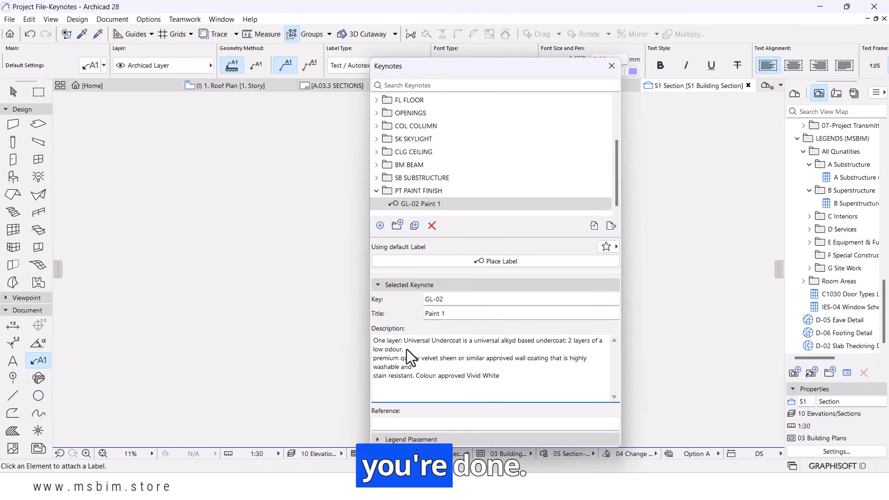
{"action": "left_click", "coordinate": [372, 378]}
{"action": "key", "text": "BackSpace"}
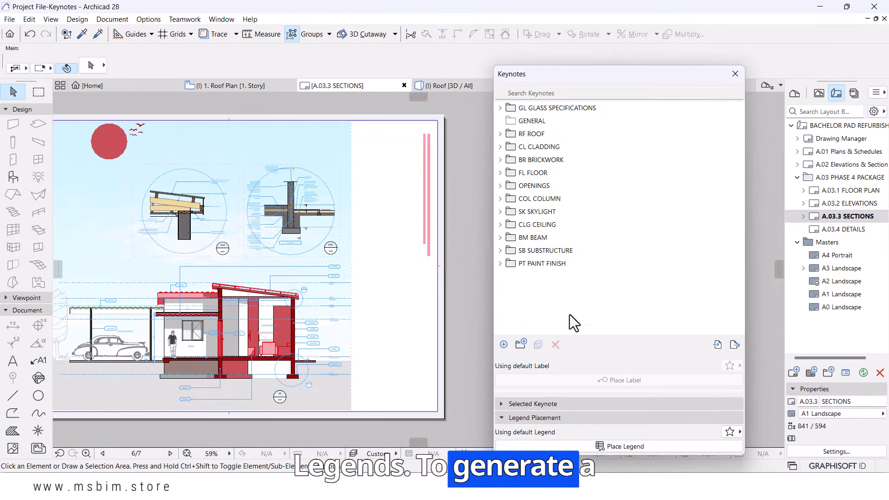
Place a default keynote legend on the A.03.3 SECTIONS layout beside the section drawing and stretch it by its lower corner.
{"action": "left_click", "coordinate": [582, 449]}
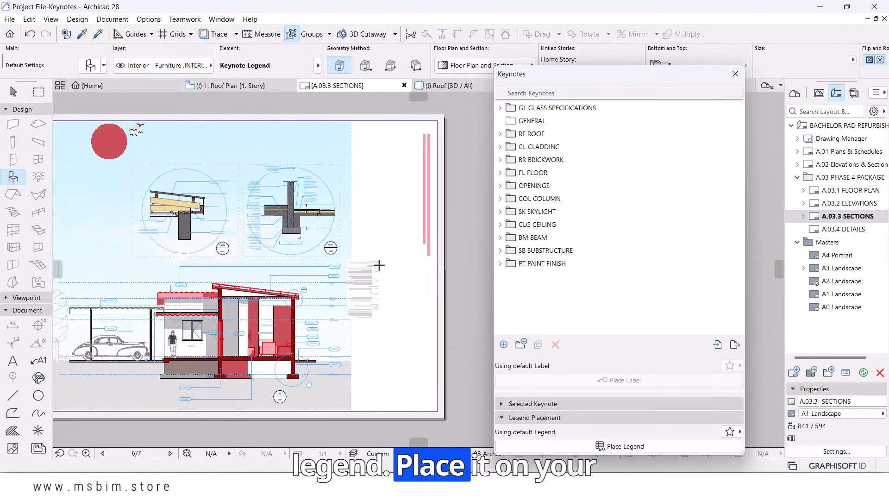
{"action": "left_click", "coordinate": [376, 270]}
{"action": "scroll", "coordinate": [376, 270], "scroll_direction": "up", "scroll_amount": 5}
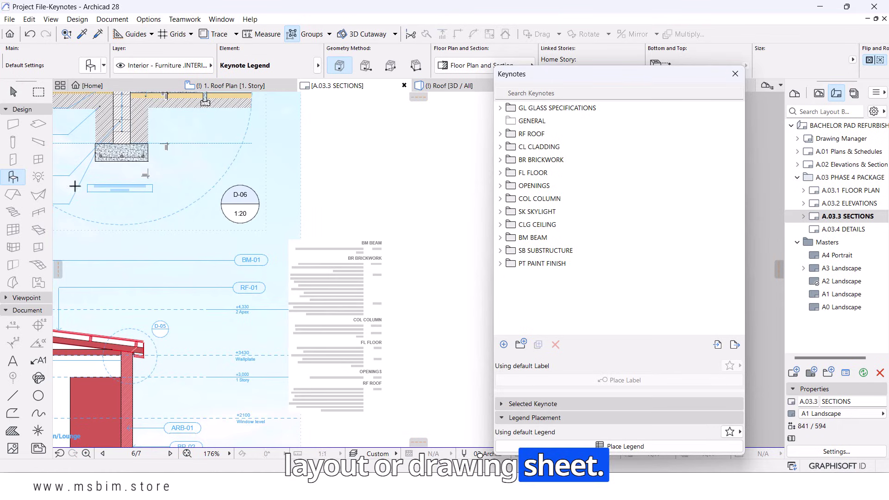
{"action": "left_click", "coordinate": [383, 403]}
{"action": "left_click", "coordinate": [383, 412]}
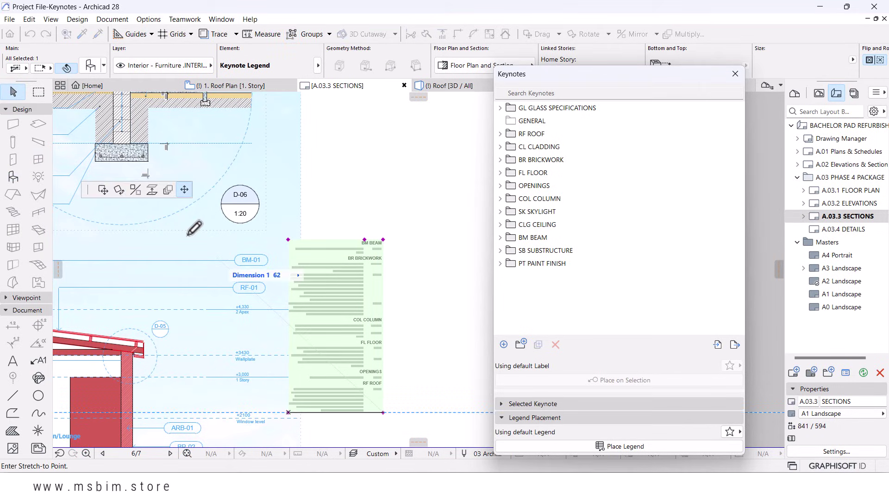
{"action": "left_click", "coordinate": [385, 219]}
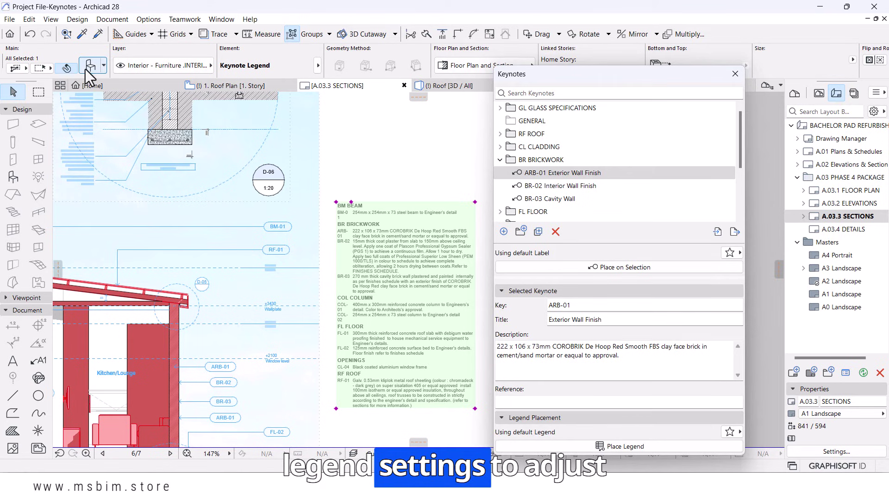
Broaden the selected legend's Filter Keynotes setting beyond the keys visible on layout drawings and apply it.
{"action": "left_click", "coordinate": [89, 67]}
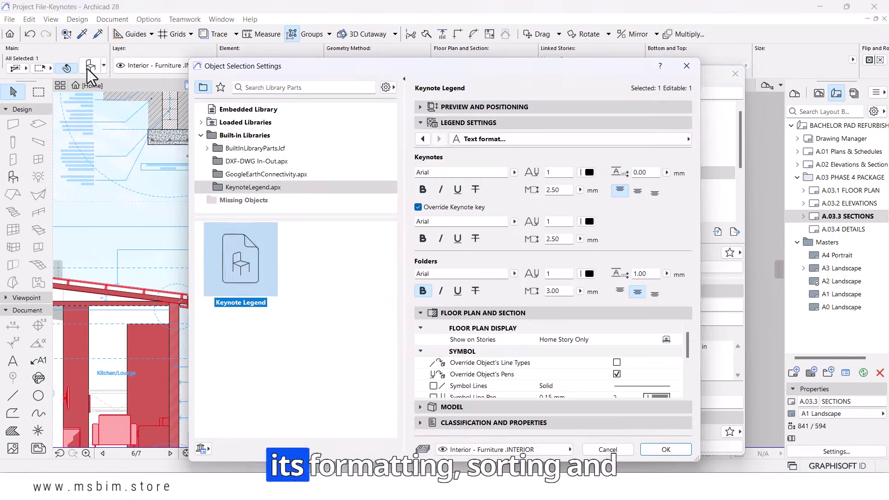
{"action": "left_click", "coordinate": [681, 139]}
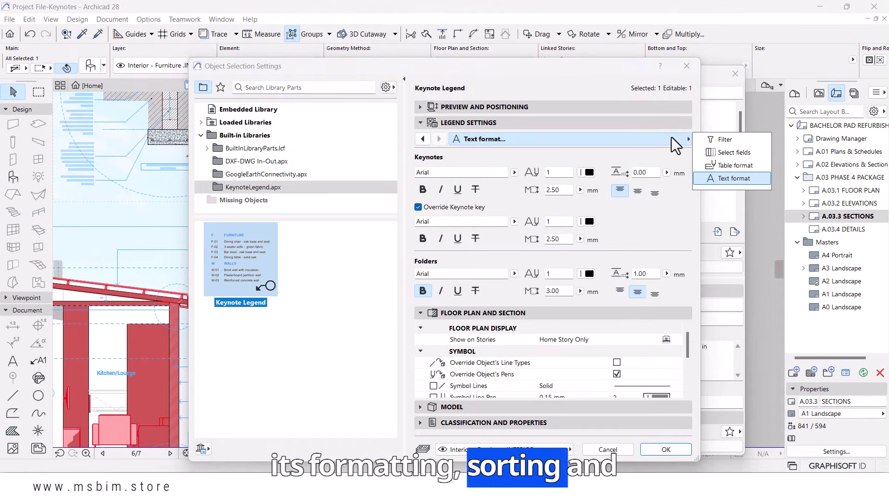
{"action": "left_click", "coordinate": [723, 139]}
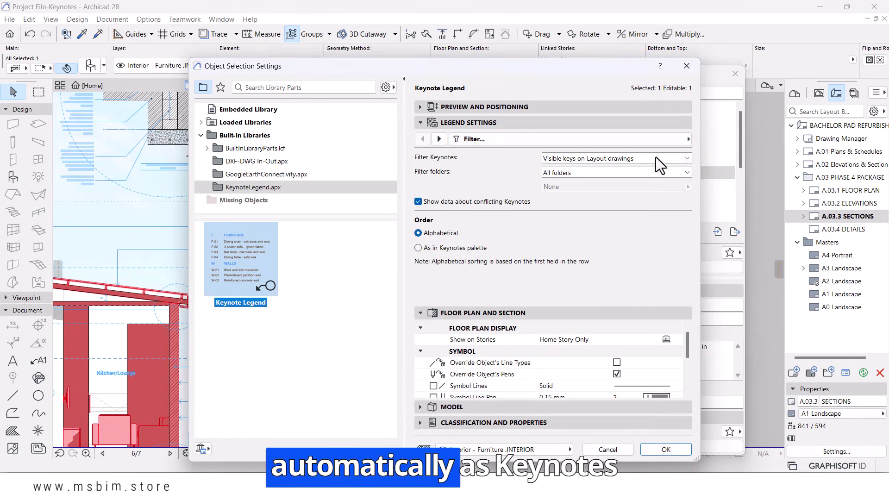
{"action": "left_click", "coordinate": [656, 157]}
{"action": "left_click", "coordinate": [612, 174]}
{"action": "left_click", "coordinate": [665, 450]}
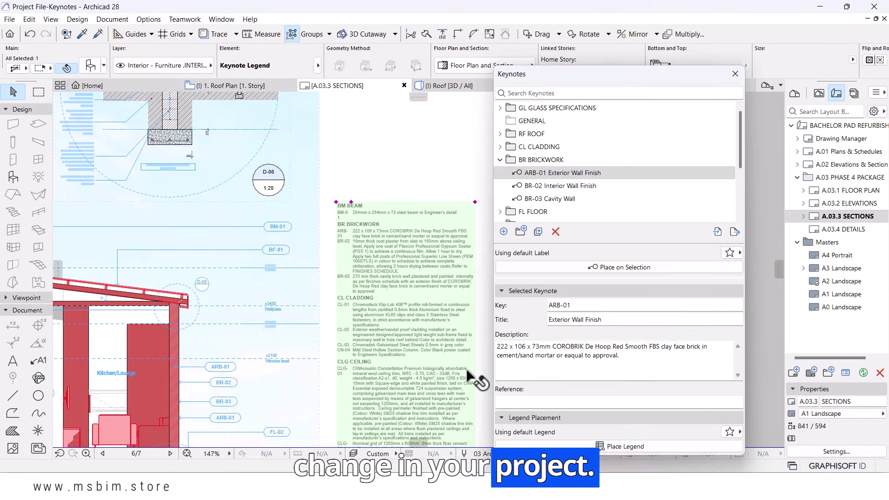
Export all keynotes and folders as an Archicad Keynotes XML file named MS Keynotes in the MSBIM details folder.
{"action": "scroll", "coordinate": [380, 301], "scroll_direction": "up", "scroll_amount": 5}
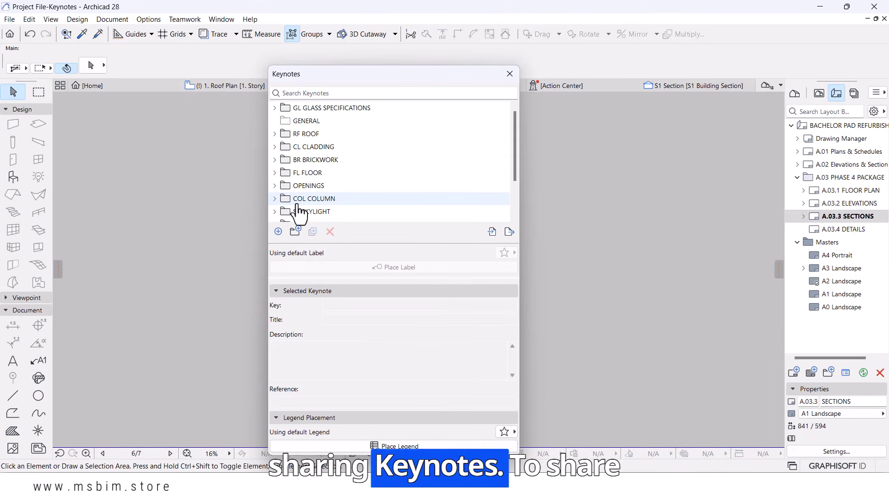
{"action": "left_click", "coordinate": [502, 235]}
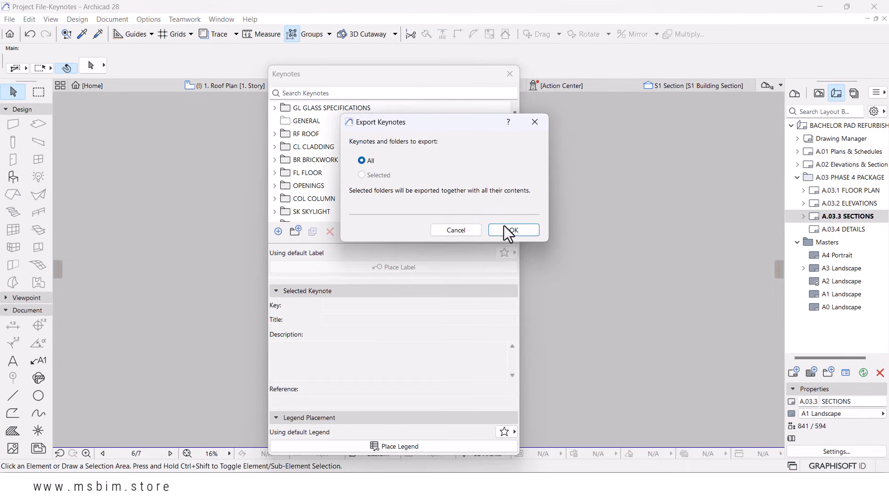
{"action": "left_click", "coordinate": [505, 229]}
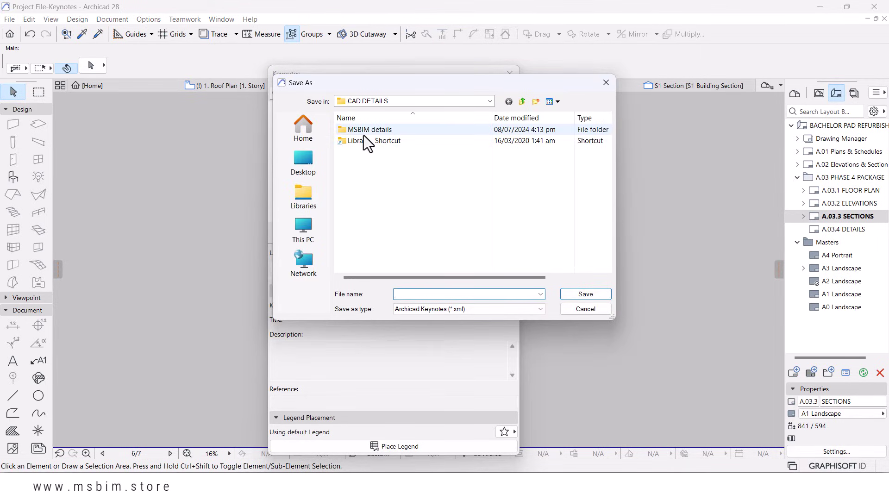
{"action": "double_click", "coordinate": [363, 132]}
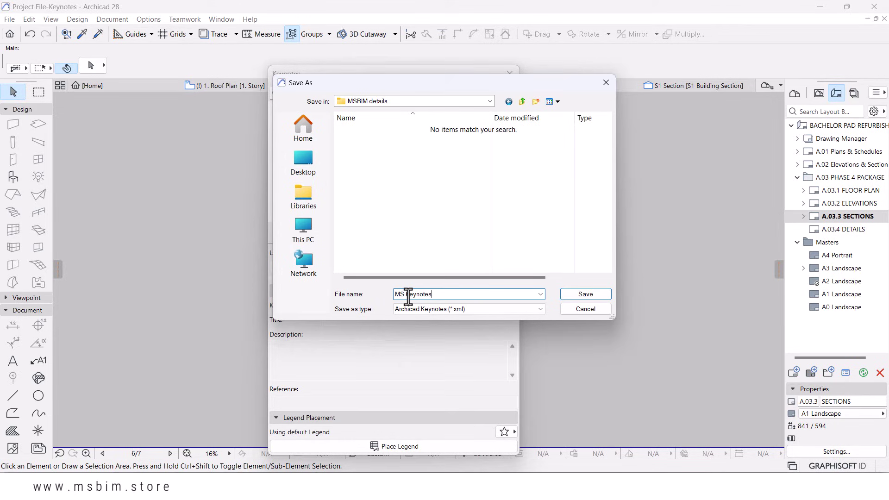
{"action": "left_click", "coordinate": [574, 293]}
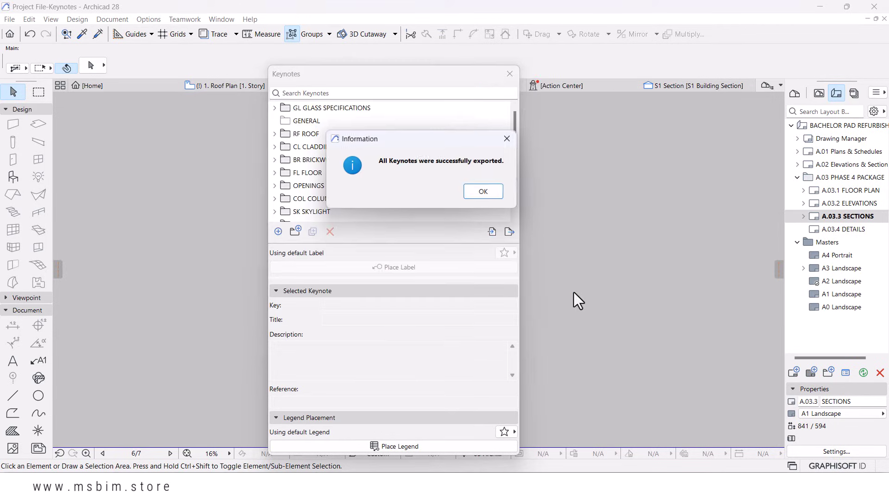
{"action": "left_click", "coordinate": [497, 190]}
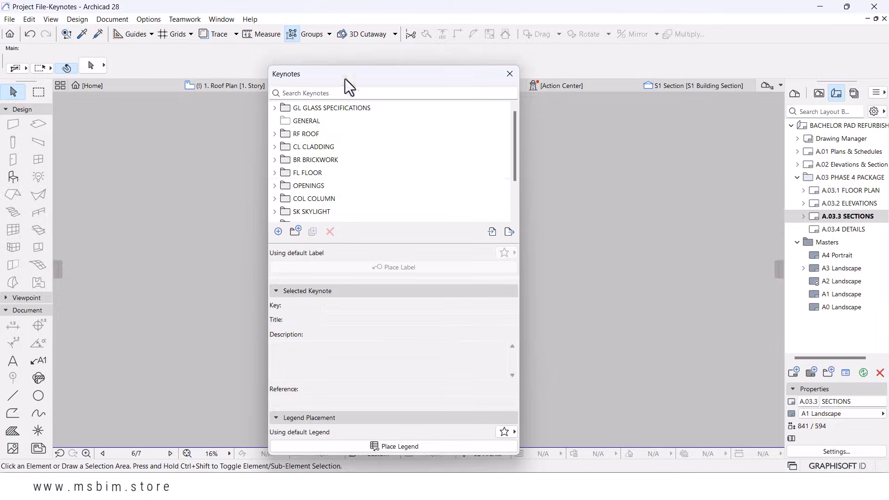